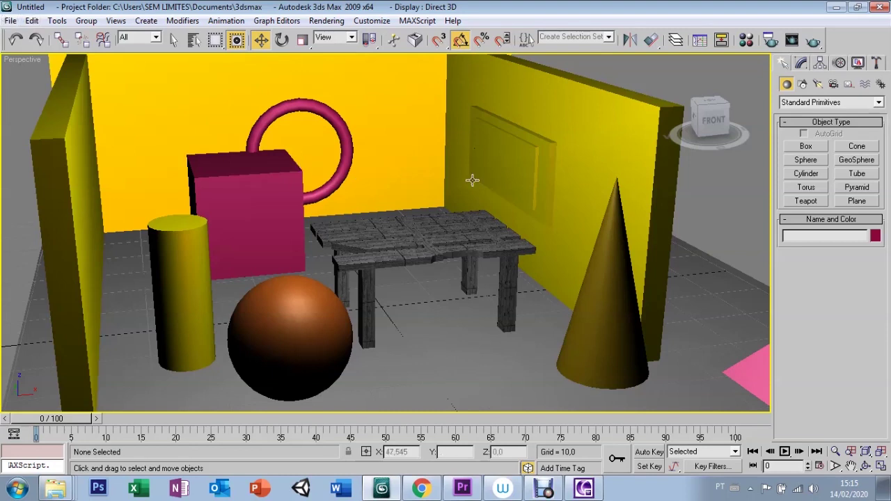
# Switch the command panel to the Modify tab to show the Modifier List
pyautogui.click(801, 64)
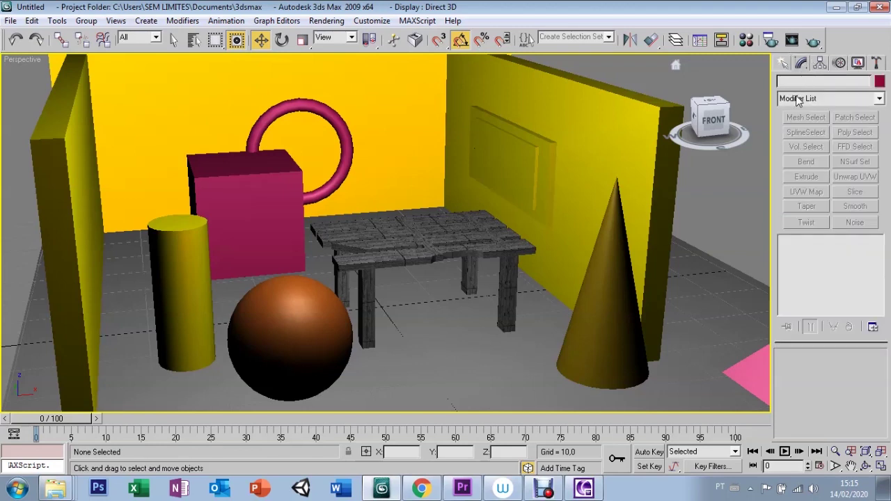
# Select the right yellow wall Box02, browse the Modifier List to UVW Map without adding it, and open the Material Editor beside the scene
pyautogui.click(609, 116)
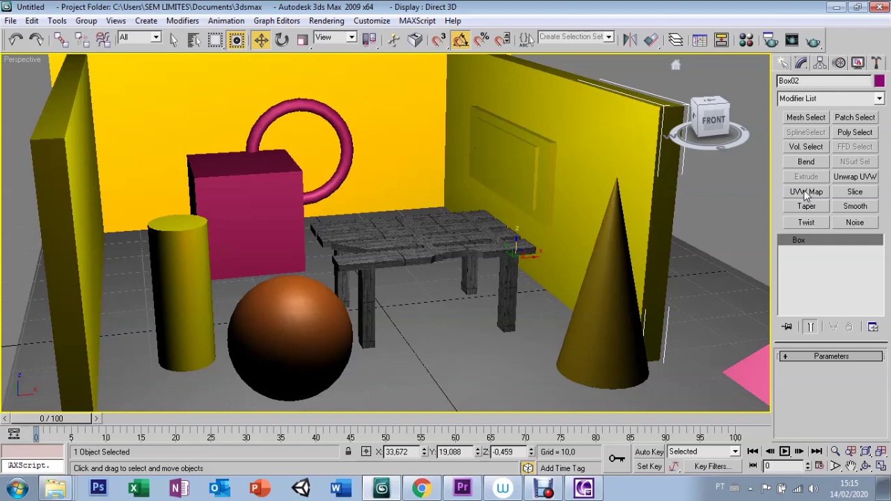
pyautogui.click(798, 99)
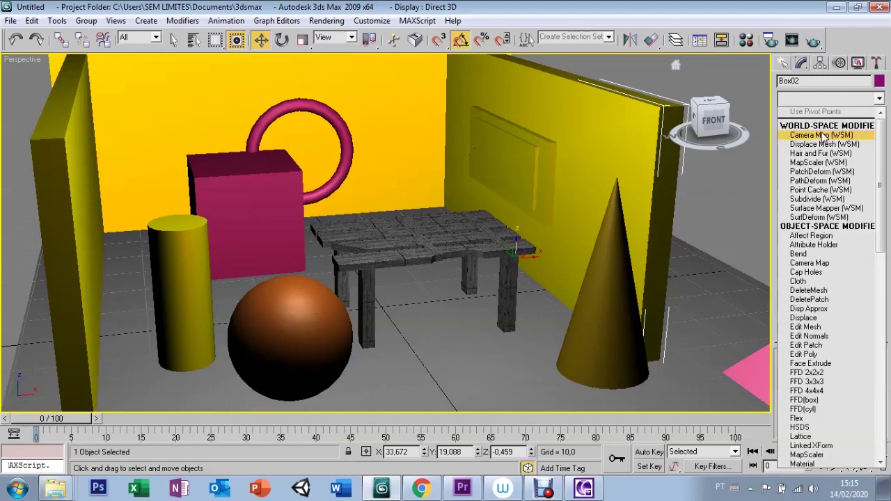
pyautogui.write('uvw')
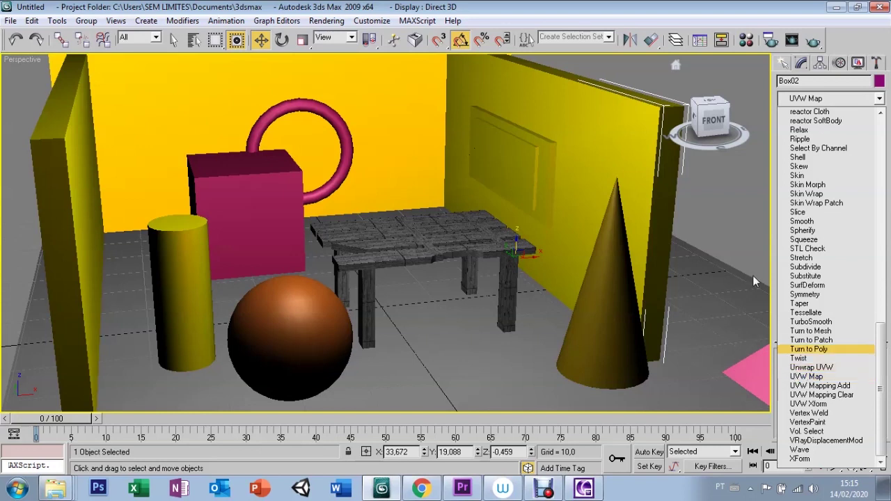
pyautogui.click(744, 238)
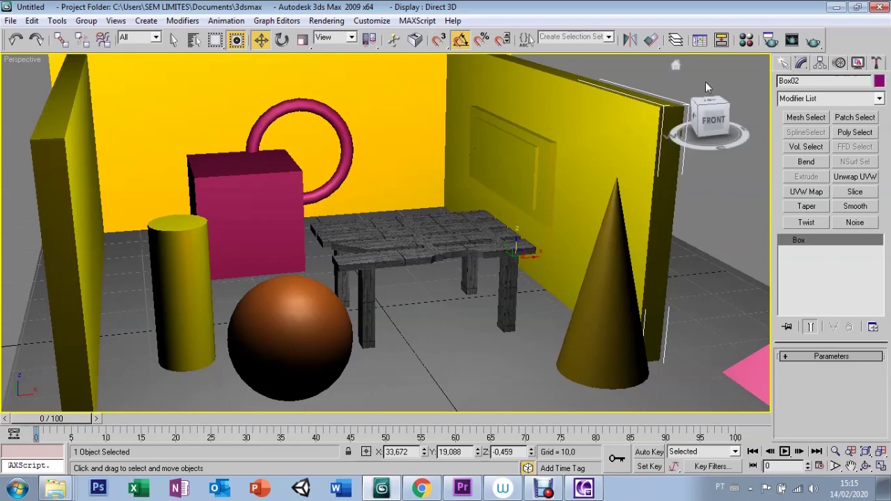
pyautogui.click(746, 41)
pyautogui.moveTo(759, 44); pyautogui.dragTo(658, 31)
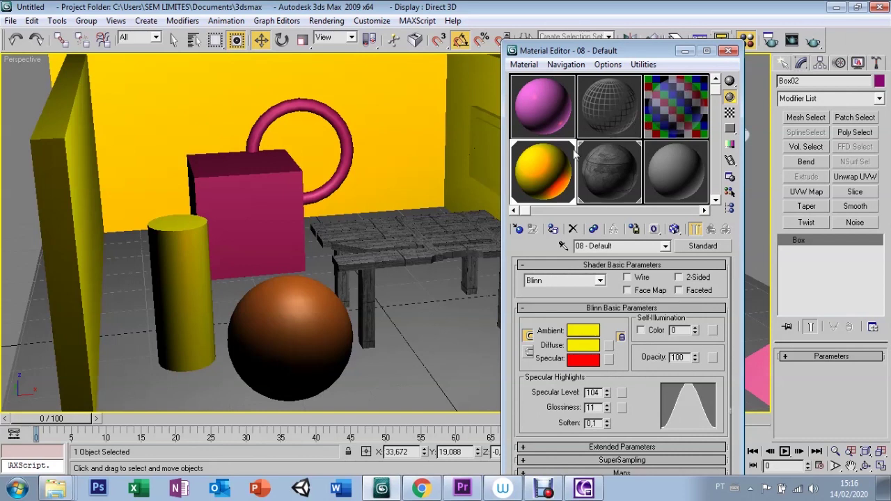
# Pick the grey 09 - Default slot, expand Maps, and bring up the Diffuse Color map choices
pyautogui.click(663, 174)
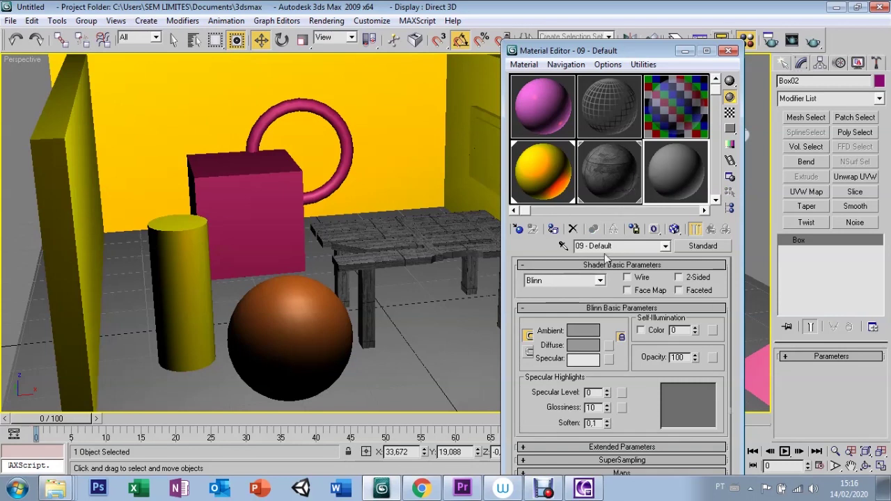
pyautogui.click(524, 473)
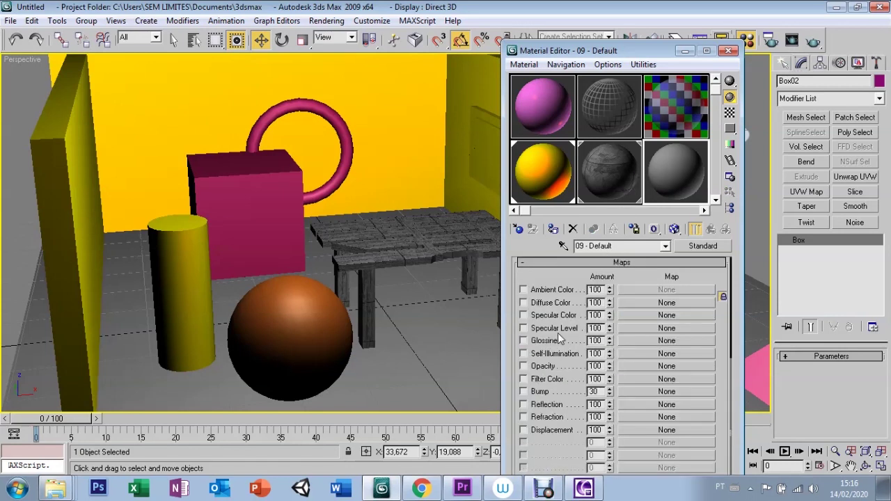
pyautogui.click(625, 303)
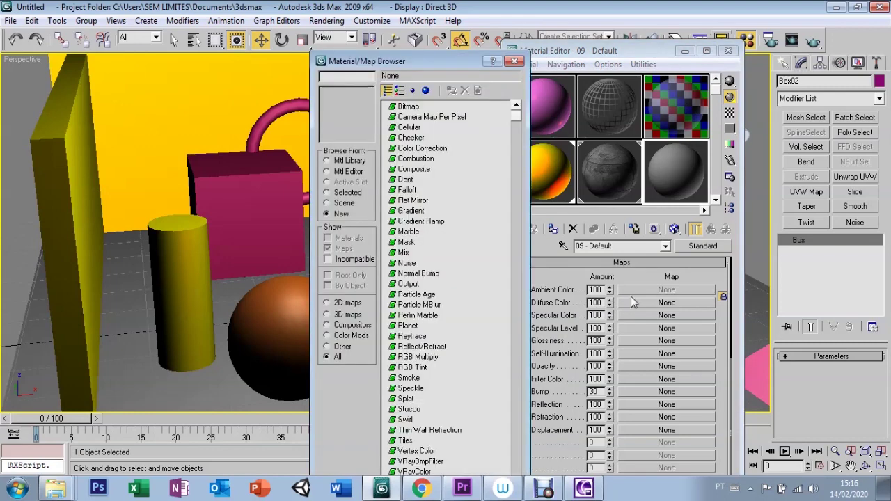
# Load TIJOLOS TEXTURE.jpg as a Bitmap diffuse map and preview it on a cube sample
pyautogui.doubleClick(398, 106)
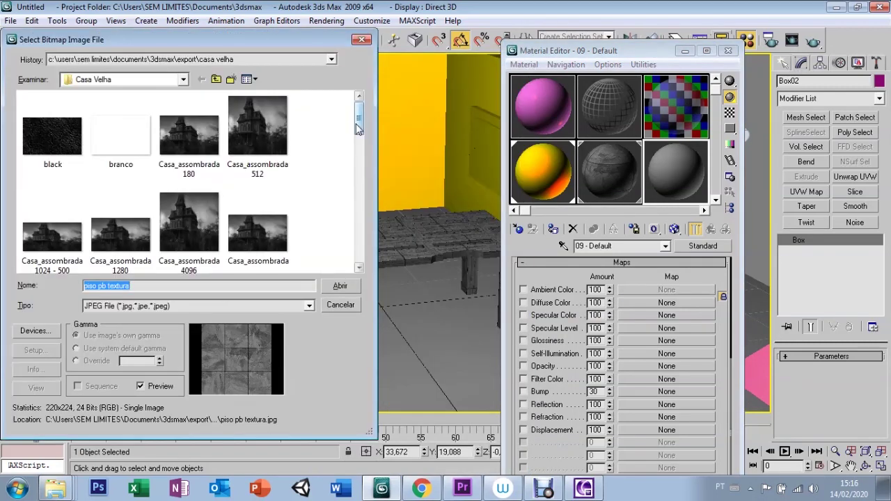
pyautogui.click(277, 119)
pyautogui.write('ti')
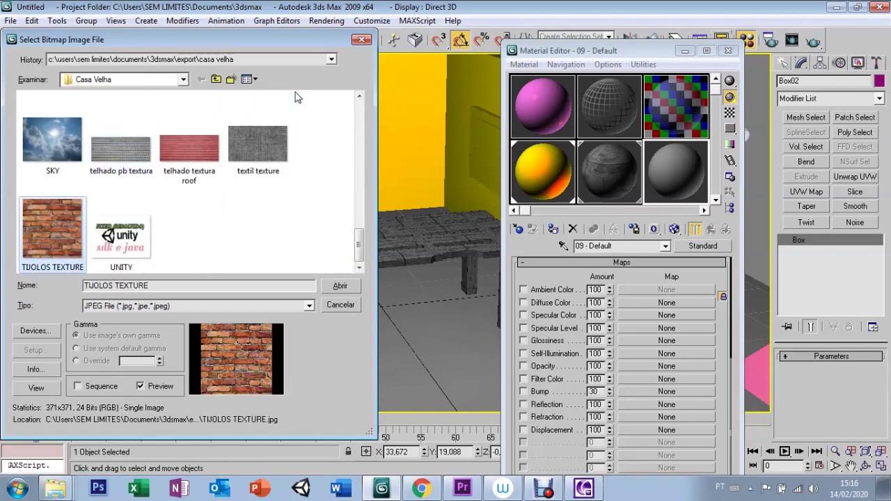
pyautogui.click(344, 286)
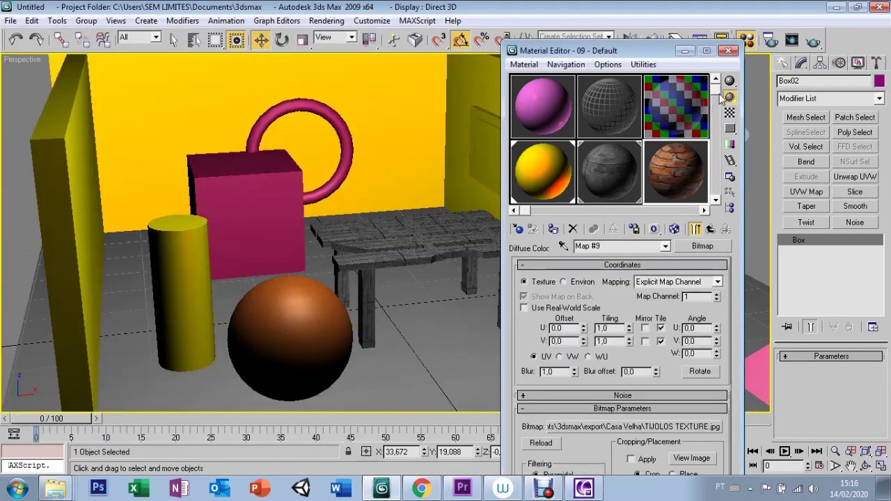
pyautogui.moveTo(730, 82); pyautogui.dragTo(773, 81)
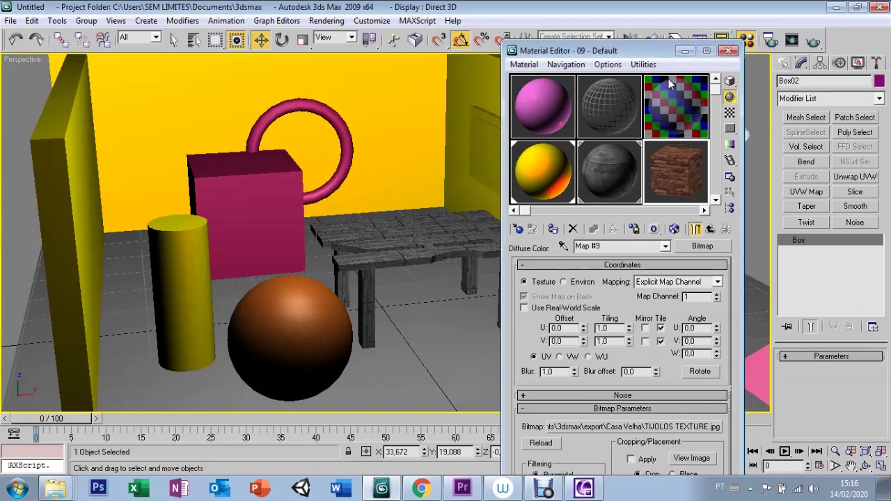
# Assign the brick 09 - Default material to the pink box and display its texture in the viewport
pyautogui.click(711, 231)
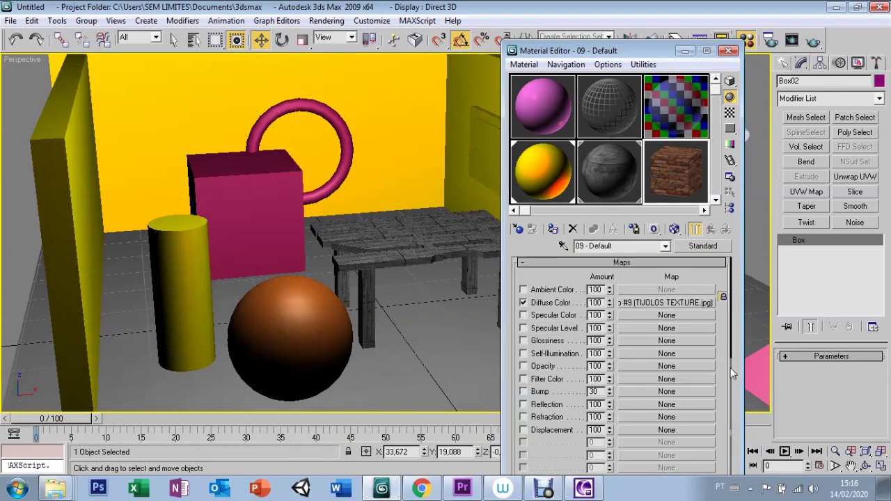
pyautogui.moveTo(731, 365); pyautogui.dragTo(733, 264)
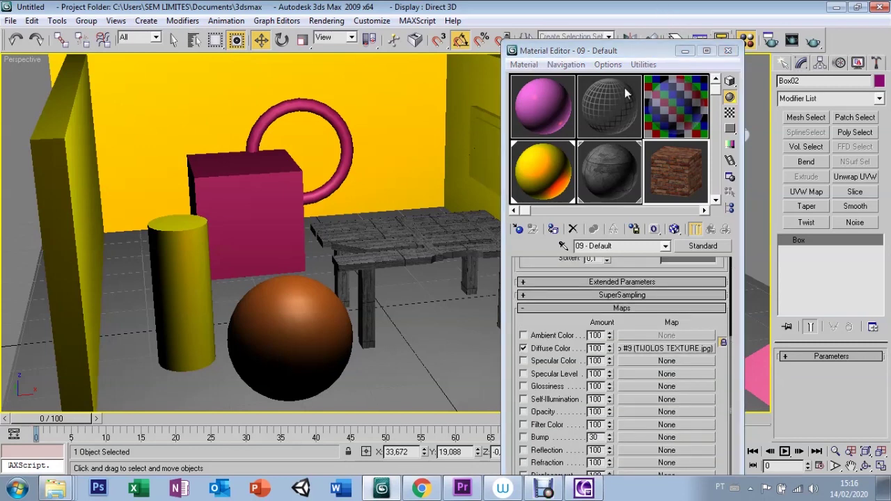
pyautogui.click(240, 199)
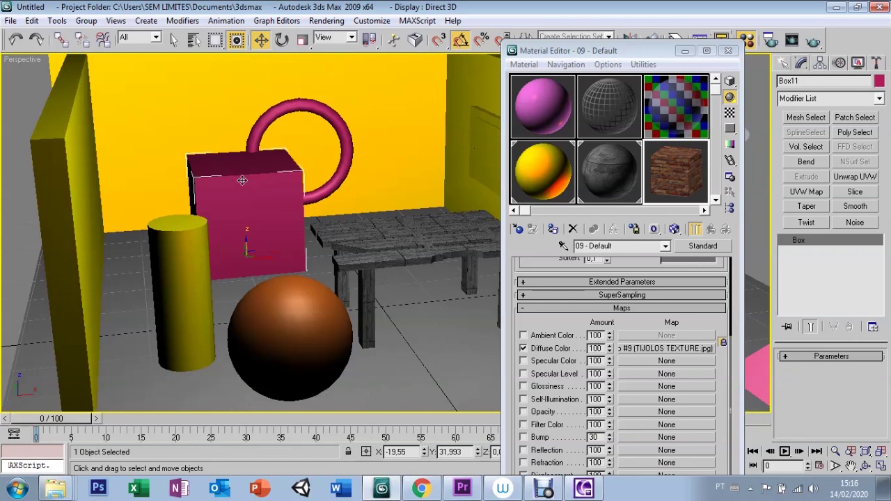
pyautogui.click(554, 230)
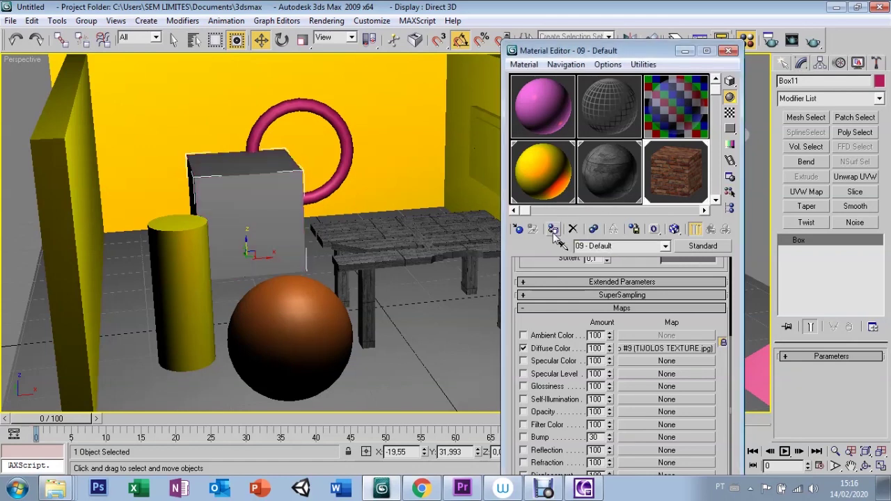
pyautogui.click(674, 230)
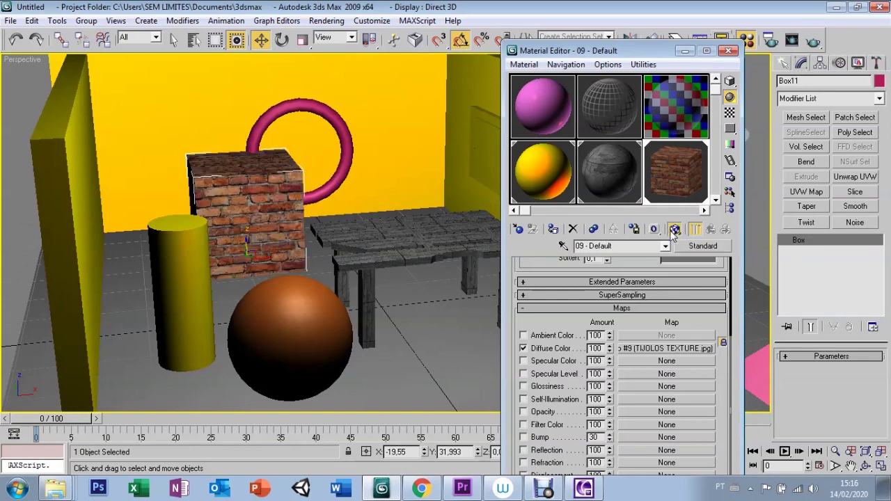
pyautogui.click(685, 51)
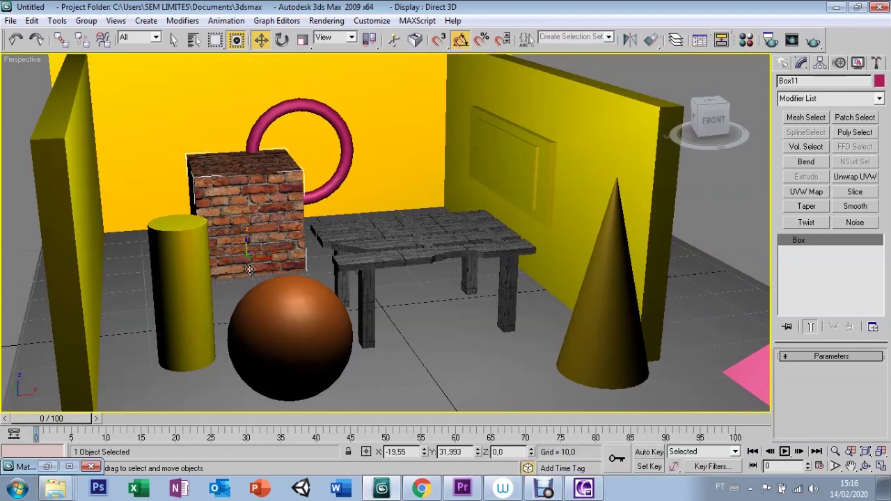
# Drag the brick box up and forward onto the wooden tabletop
pyautogui.moveTo(256, 268)
pyautogui.mouseDown()
pyautogui.moveTo(393, 230)
pyautogui.moveTo(367, 244)
pyautogui.moveTo(392, 254)
pyautogui.mouseUp()
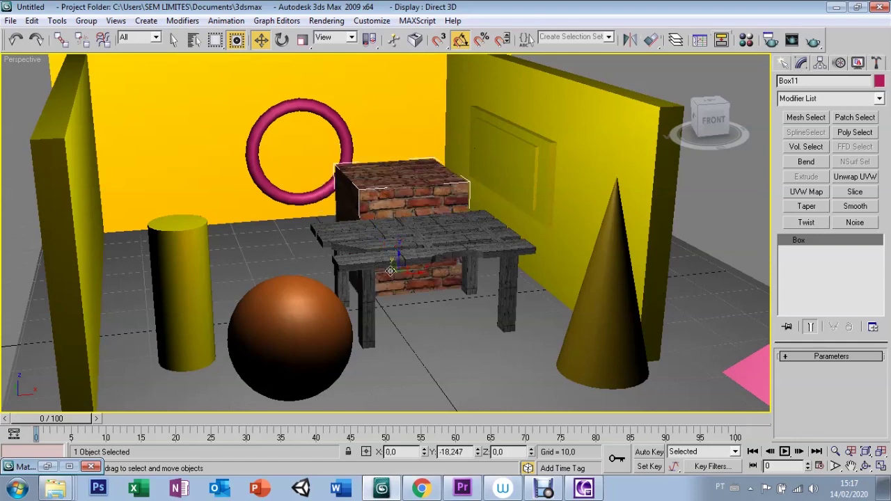
pyautogui.moveTo(391, 254)
pyautogui.mouseDown()
pyautogui.moveTo(427, 260)
pyautogui.moveTo(424, 199)
pyautogui.mouseUp()
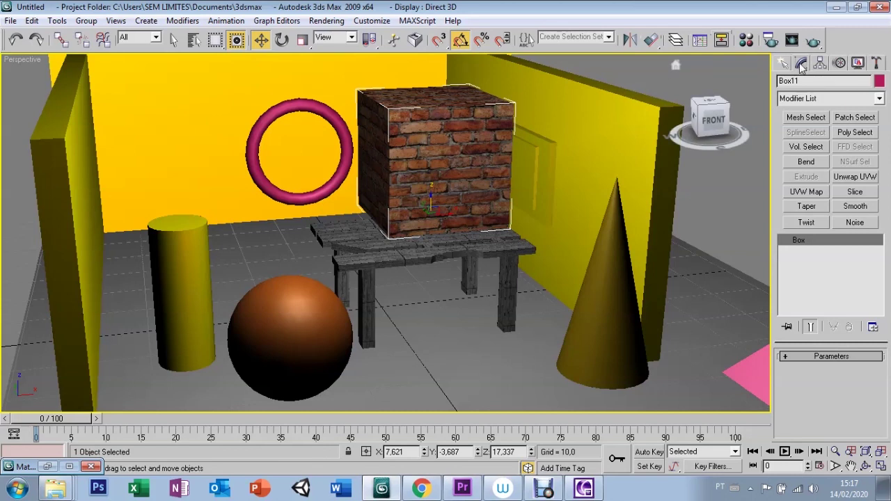
# Add a planar UVW Map to the brick box with length 13,561 and width 12,158
pyautogui.click(806, 192)
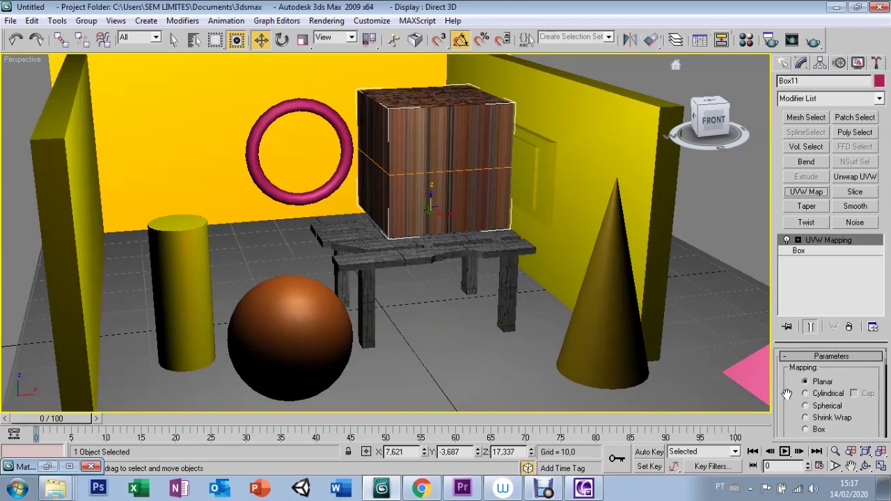
pyautogui.moveTo(786, 394); pyautogui.dragTo(786, 378)
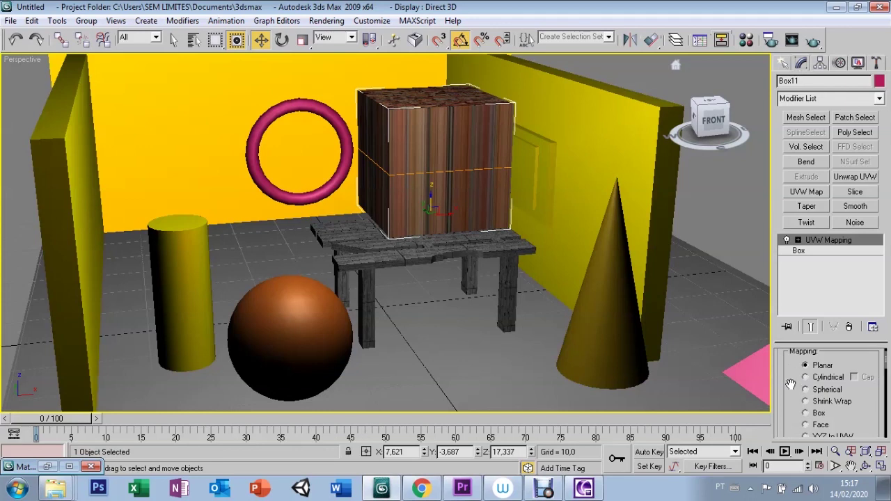
pyautogui.scroll(-1, 805, 382)
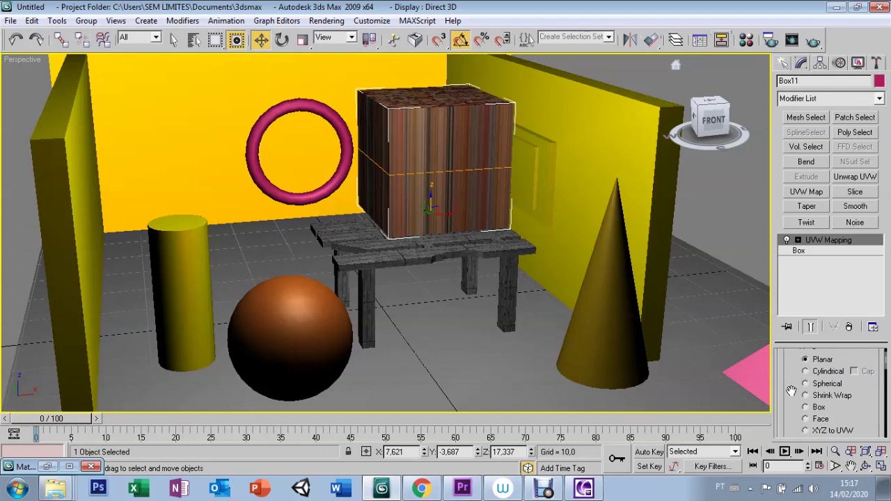
pyautogui.scroll(-3, 822, 386)
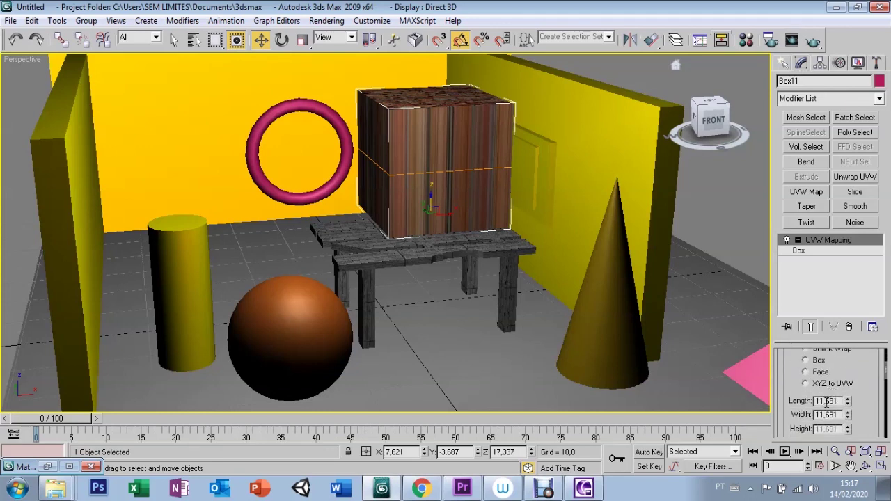
pyautogui.moveTo(848, 401)
pyautogui.mouseDown()
pyautogui.moveTo(847, 384)
pyautogui.moveTo(847, 416)
pyautogui.moveTo(848, 407)
pyautogui.mouseUp()
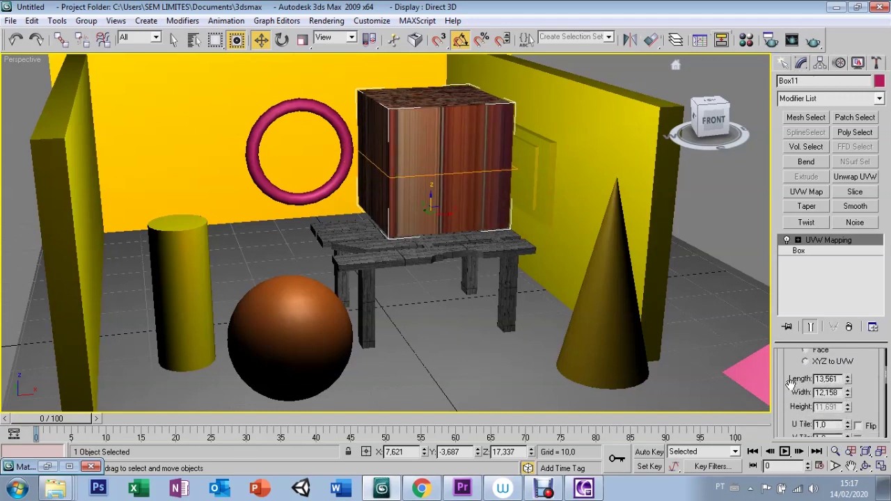
pyautogui.moveTo(793, 353); pyautogui.dragTo(793, 411)
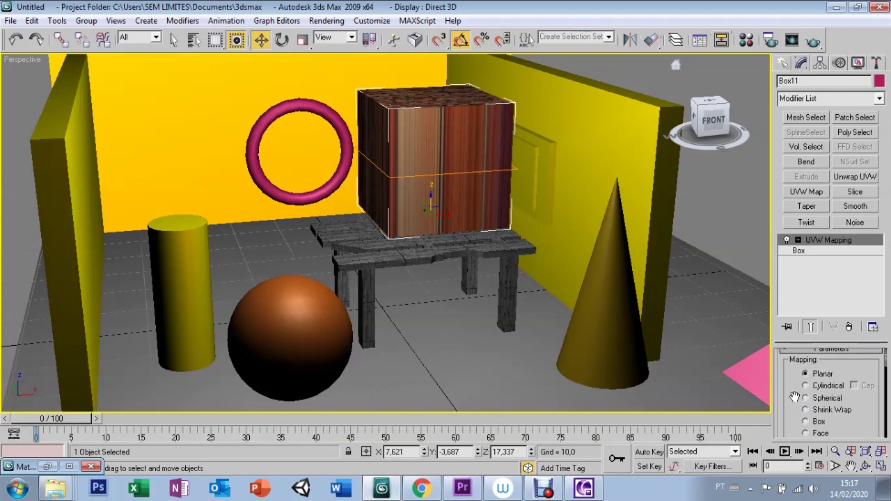
# Try cylindrical, spherical, shrink-wrap, face and XYZ to UVW mapping, then settle on Box projection
pyautogui.click(806, 386)
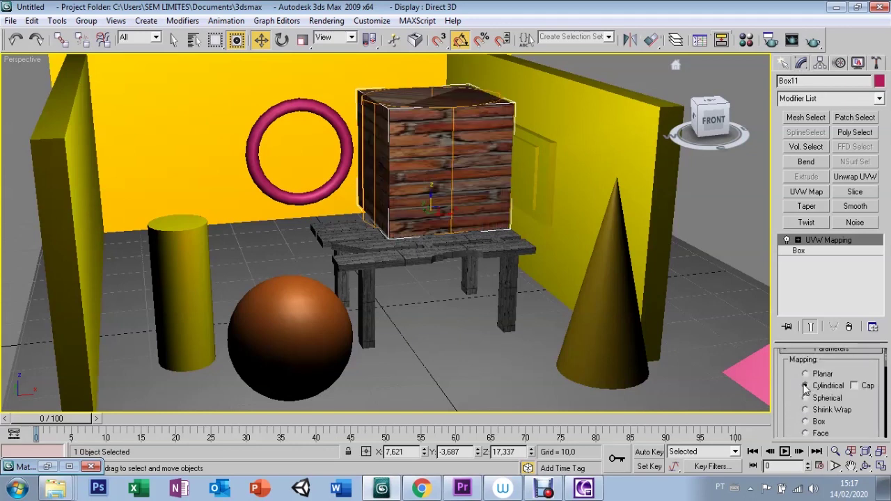
pyautogui.click(806, 398)
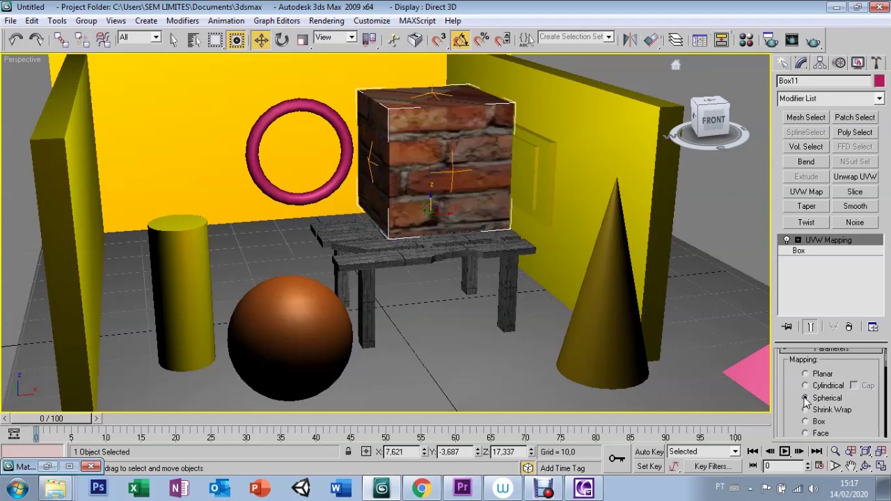
pyautogui.click(806, 410)
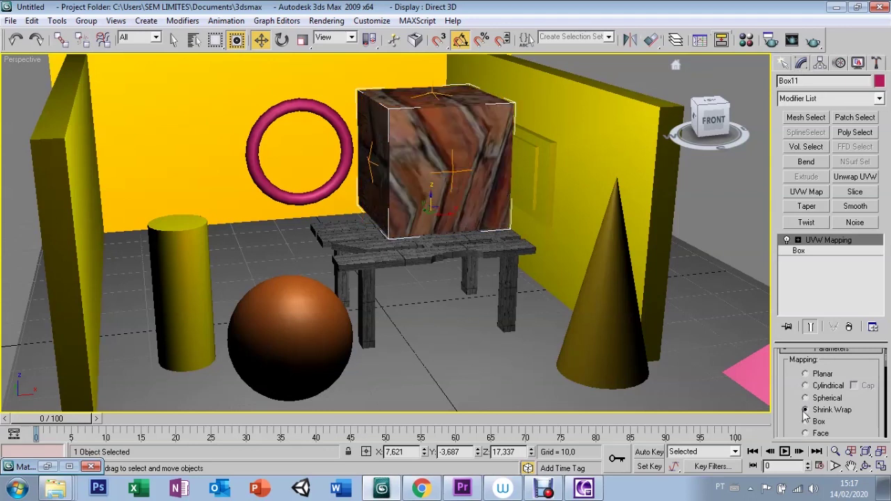
pyautogui.click(806, 422)
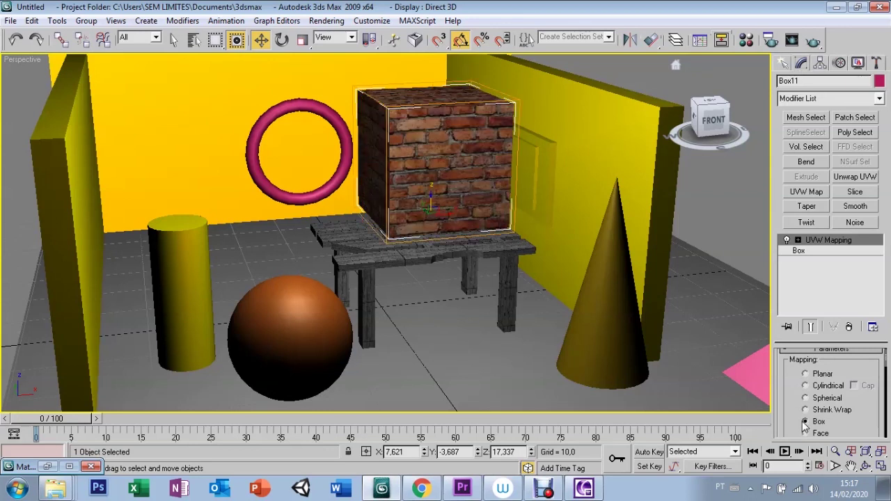
pyautogui.moveTo(801, 420); pyautogui.dragTo(799, 402)
pyautogui.click(806, 403)
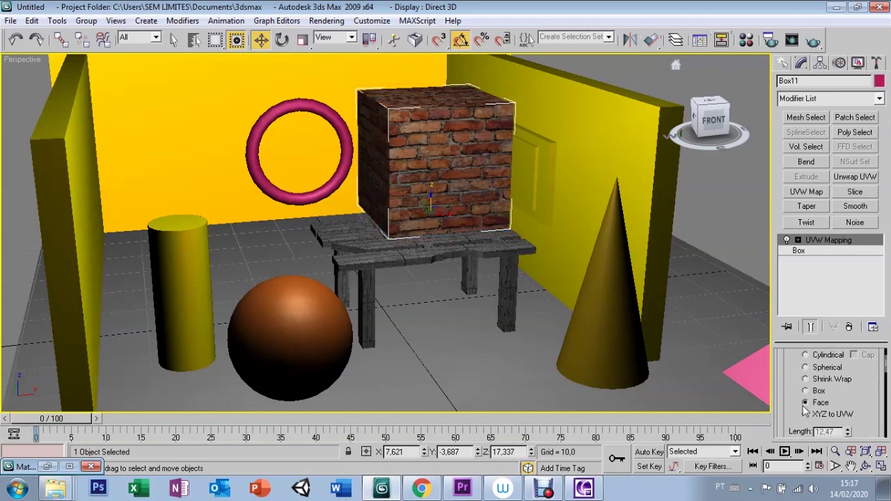
pyautogui.click(806, 415)
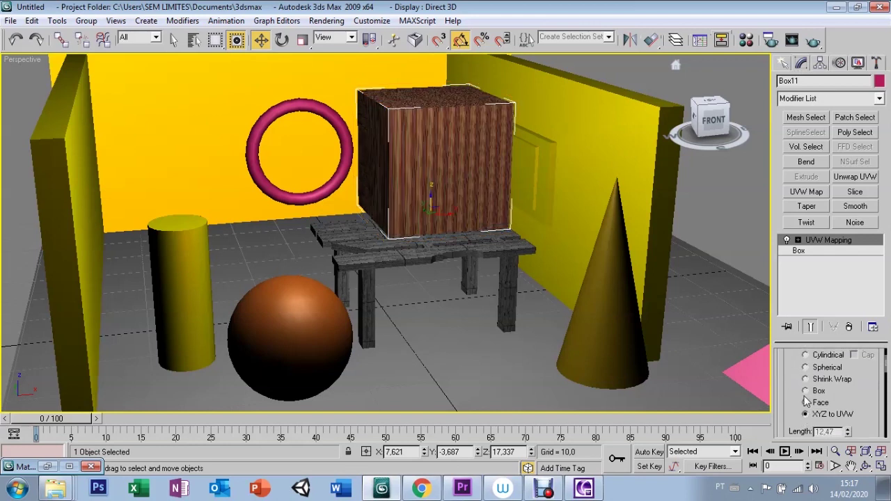
pyautogui.click(806, 392)
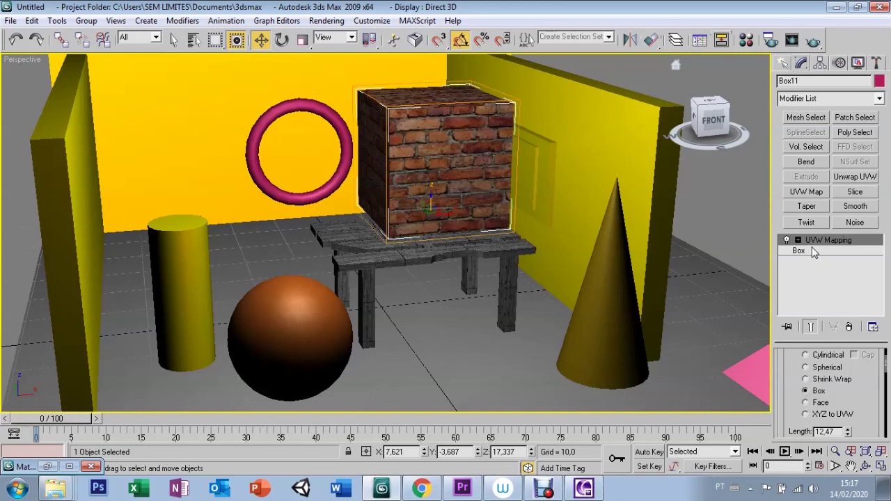
# Tune the box's mapping length and tiling to U 1,12, V 2,03, W 1,25, then select the yellow cylinder
pyautogui.moveTo(793, 391); pyautogui.dragTo(792, 346)
pyautogui.moveTo(848, 386)
pyautogui.mouseDown()
pyautogui.moveTo(846, 356)
pyautogui.moveTo(819, 364)
pyautogui.moveTo(796, 405)
pyautogui.moveTo(789, 344)
pyautogui.mouseUp()
pyautogui.moveTo(849, 390); pyautogui.dragTo(841, 350)
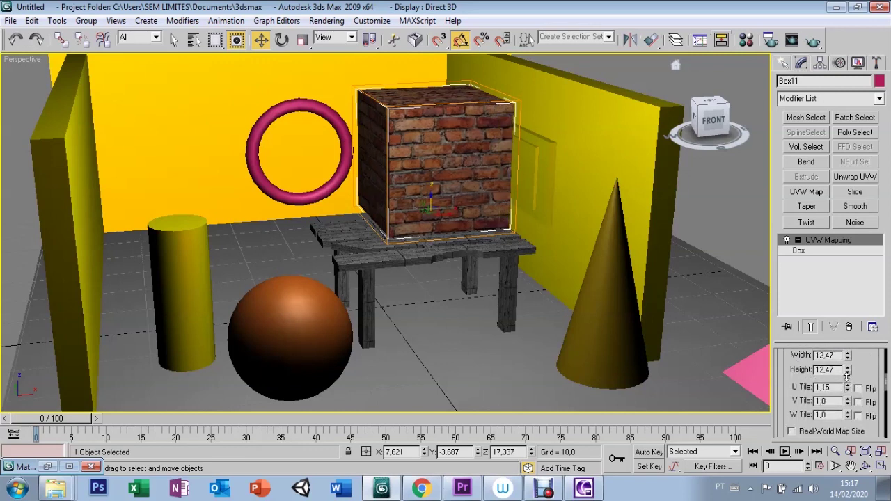
pyautogui.moveTo(842, 350)
pyautogui.mouseDown()
pyautogui.moveTo(839, 390)
pyautogui.moveTo(847, 344)
pyautogui.moveTo(850, 417)
pyautogui.moveTo(847, 404)
pyautogui.mouseUp()
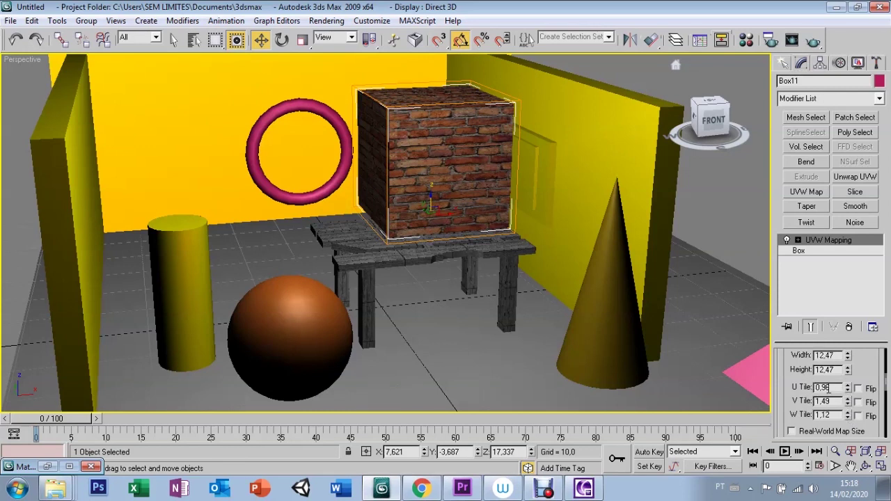
pyautogui.moveTo(848, 387); pyautogui.dragTo(850, 378)
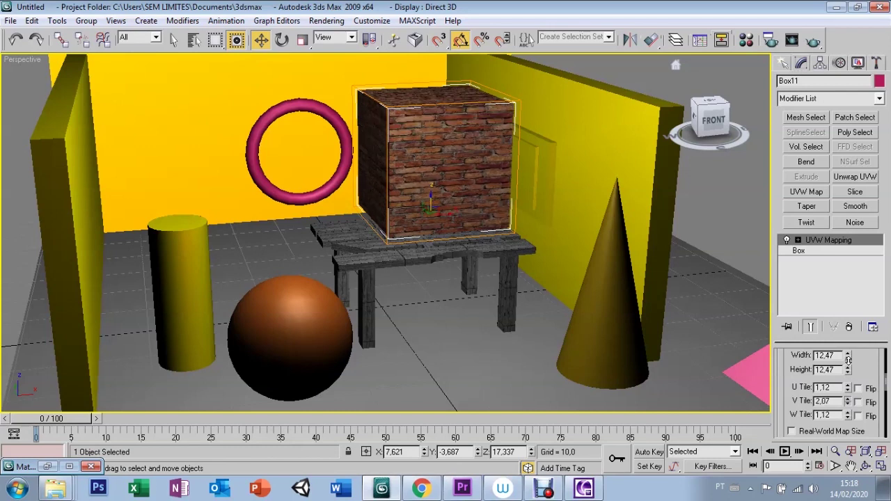
pyautogui.moveTo(848, 416); pyautogui.dragTo(847, 408)
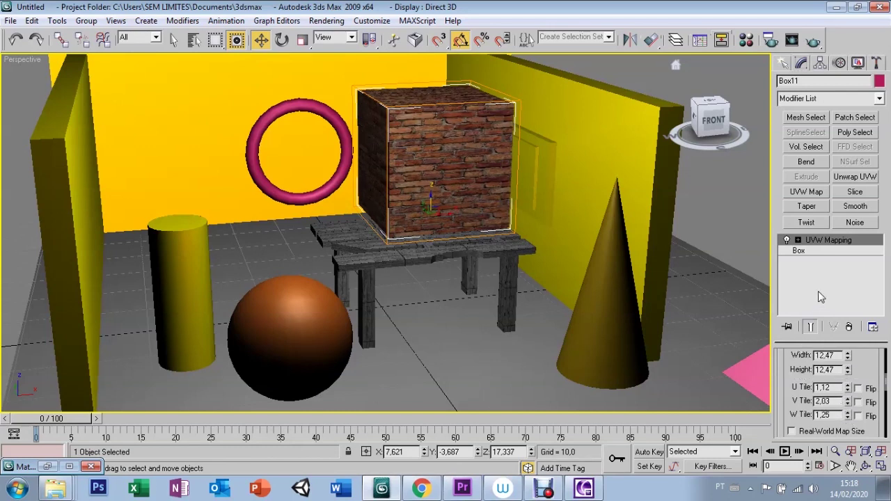
pyautogui.click(188, 252)
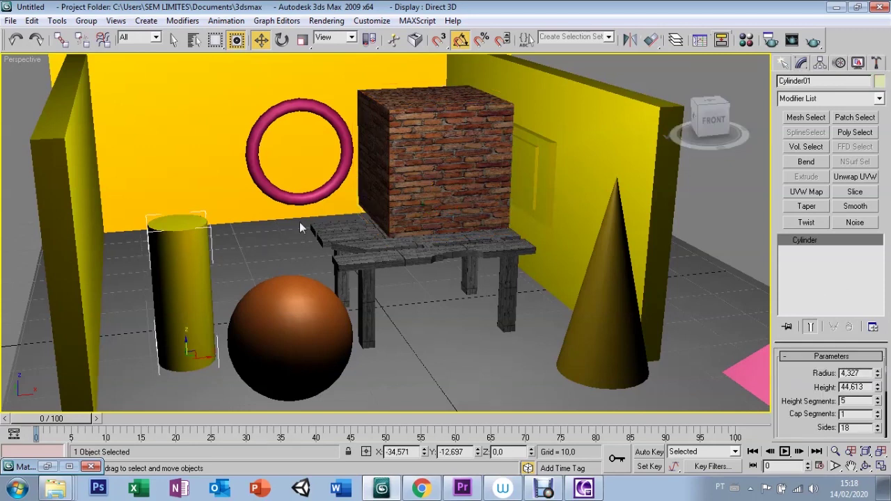
# Preview the brick material on a cylinder sample with backlight off, then drag it onto the cylinder
pyautogui.click(746, 38)
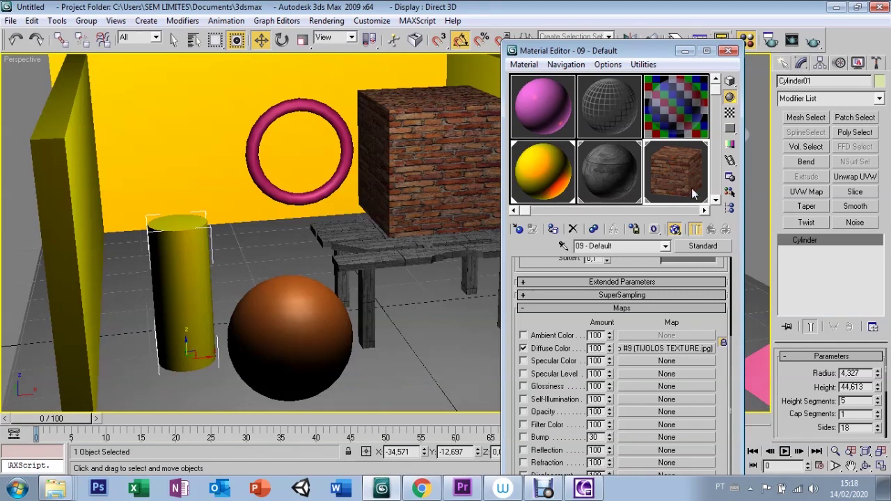
pyautogui.click(705, 210)
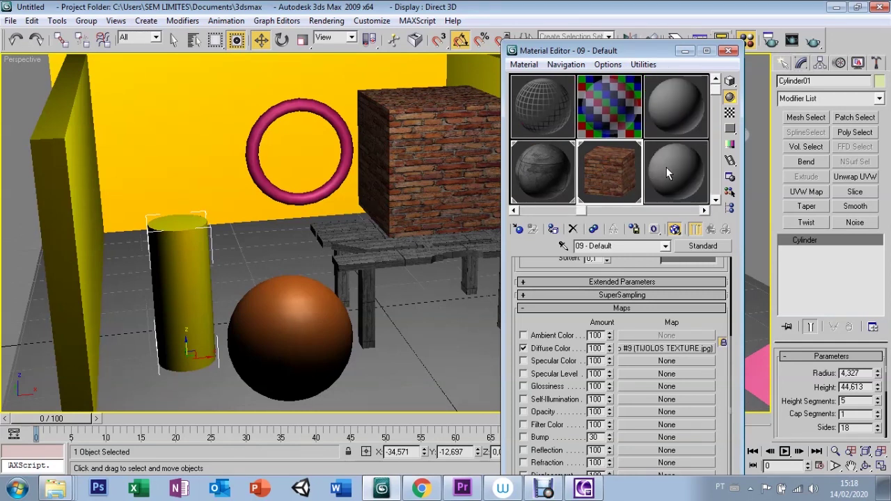
pyautogui.click(680, 179)
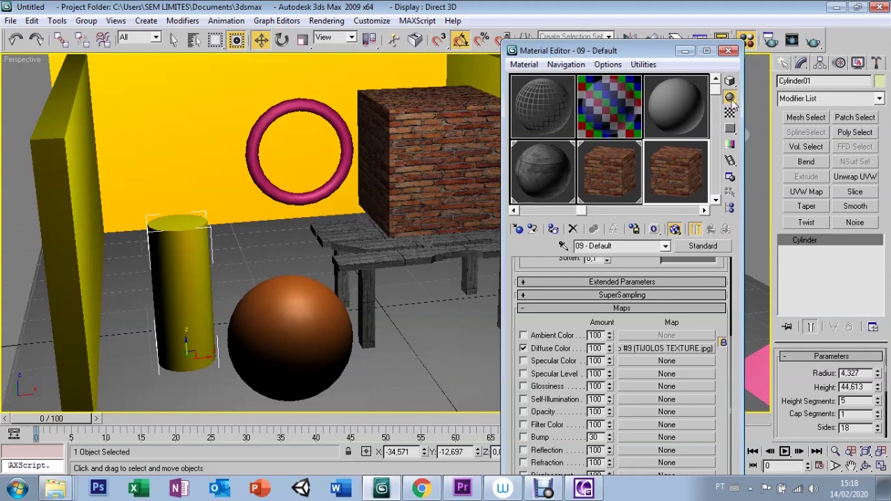
pyautogui.click(731, 98)
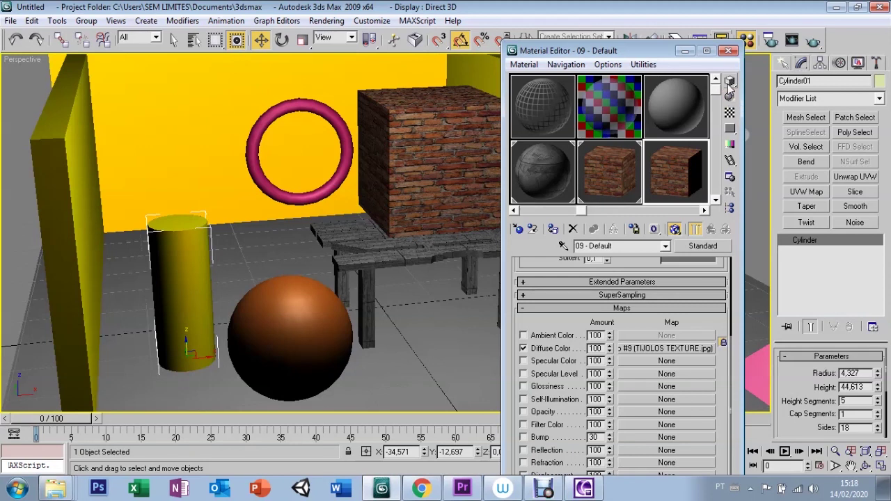
pyautogui.click(730, 82)
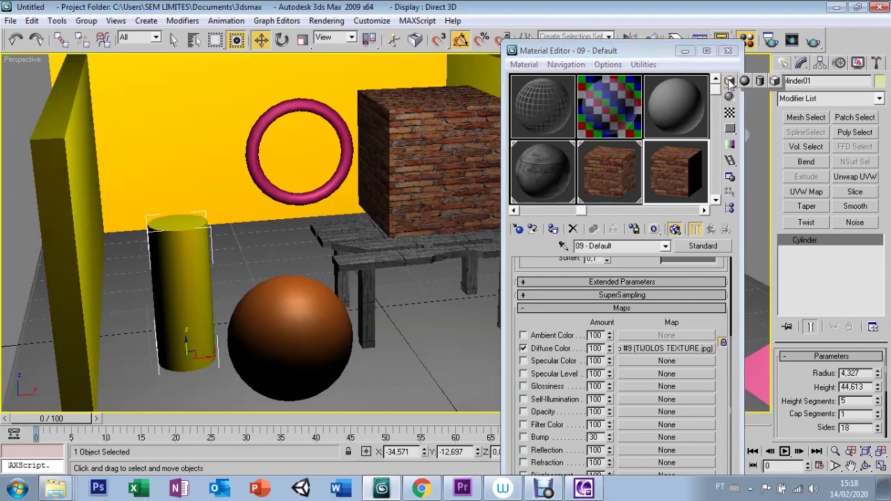
pyautogui.click(758, 83)
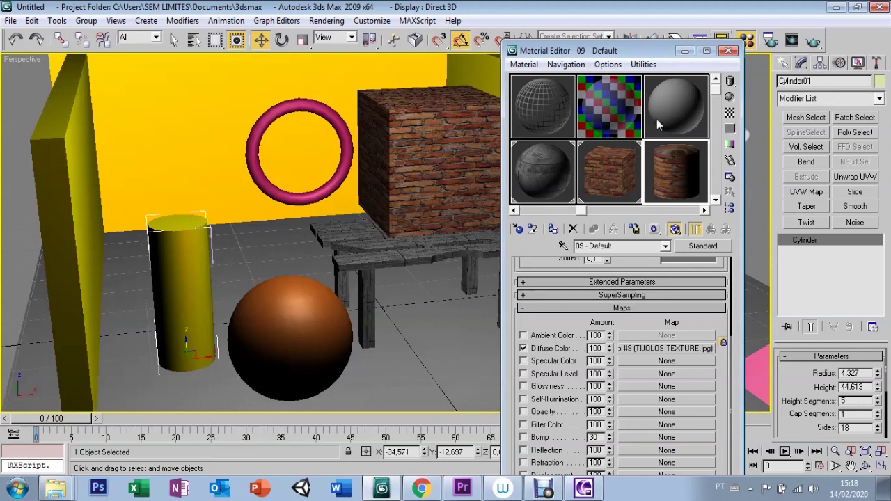
pyautogui.moveTo(462, 278); pyautogui.dragTo(222, 321)
# Apply the brick material to the yellow cylinder as a renamed copy called CILINDRO, then minimize the Material Editor
pyautogui.moveTo(167, 284); pyautogui.dragTo(164, 285)
pyautogui.click(377, 237)
pyautogui.moveTo(414, 266); pyautogui.dragTo(331, 239)
pyautogui.write('CILINDRO')
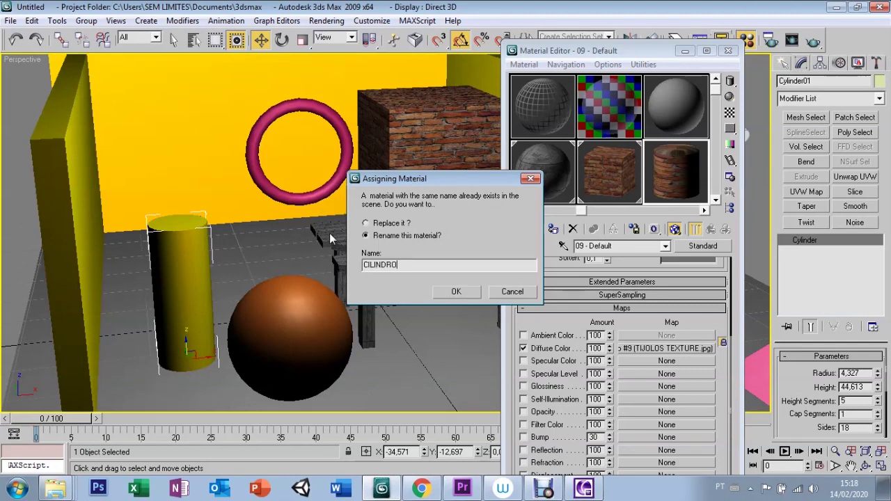
pyautogui.press('Return')
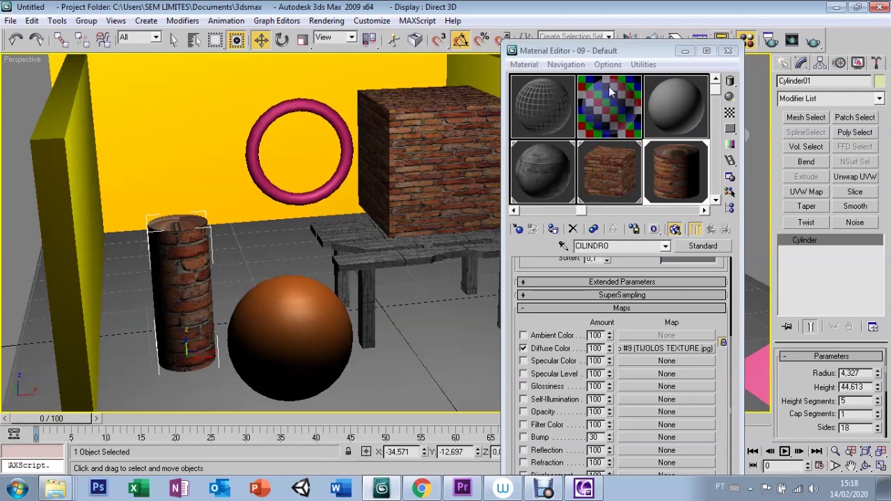
pyautogui.click(685, 51)
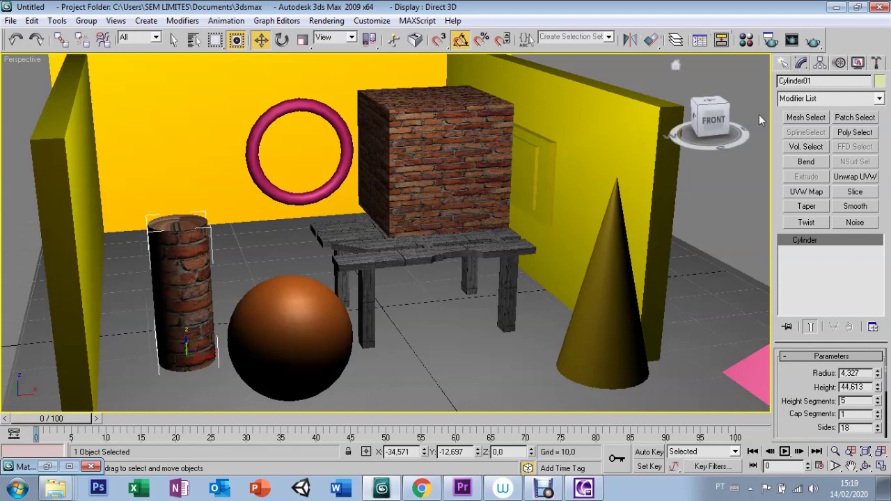
# Add a UVW Map modifier to the cylinder and try Spherical, Shrink Wrap, Box and Face before settling on Cylindrical
pyautogui.click(799, 197)
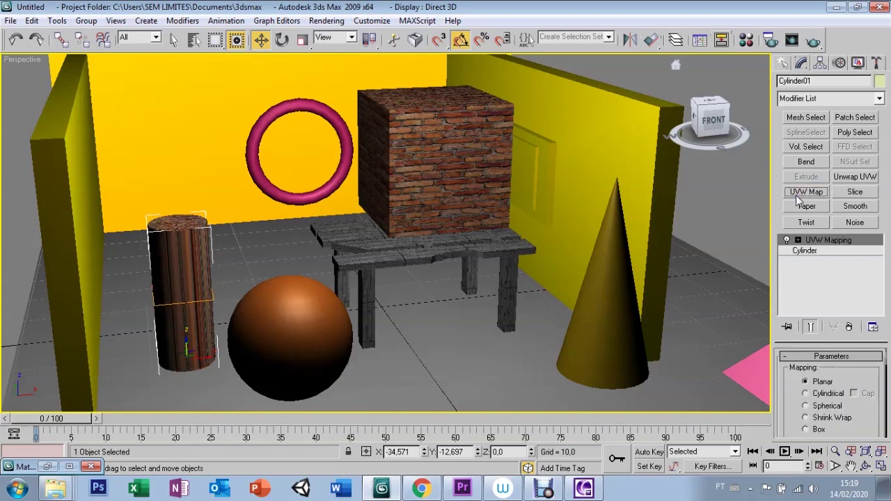
pyautogui.moveTo(790, 403); pyautogui.dragTo(790, 369)
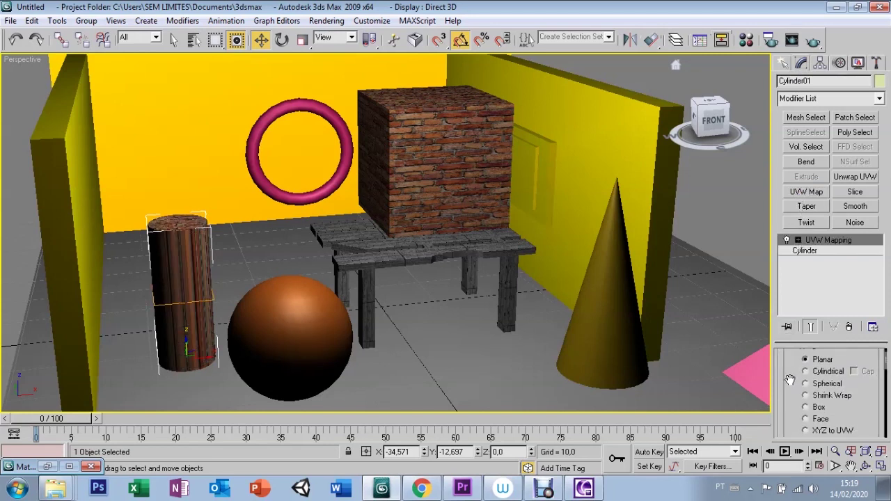
pyautogui.click(805, 374)
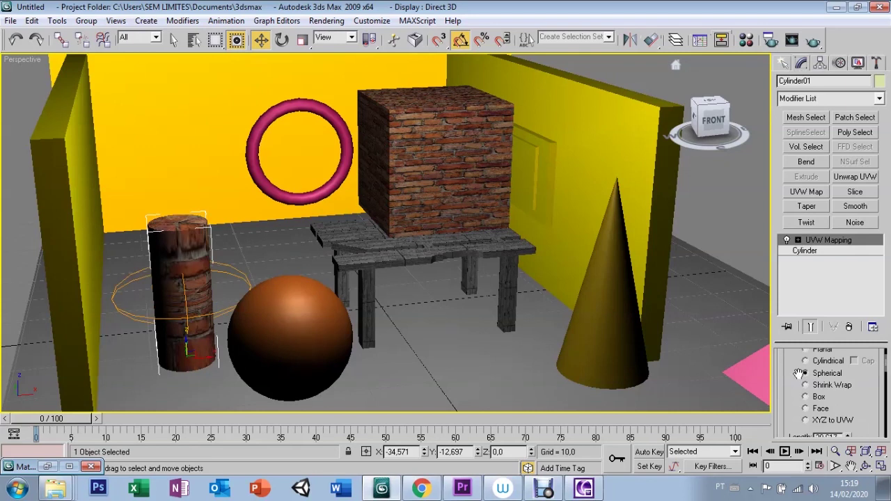
pyautogui.click(805, 385)
pyautogui.click(806, 397)
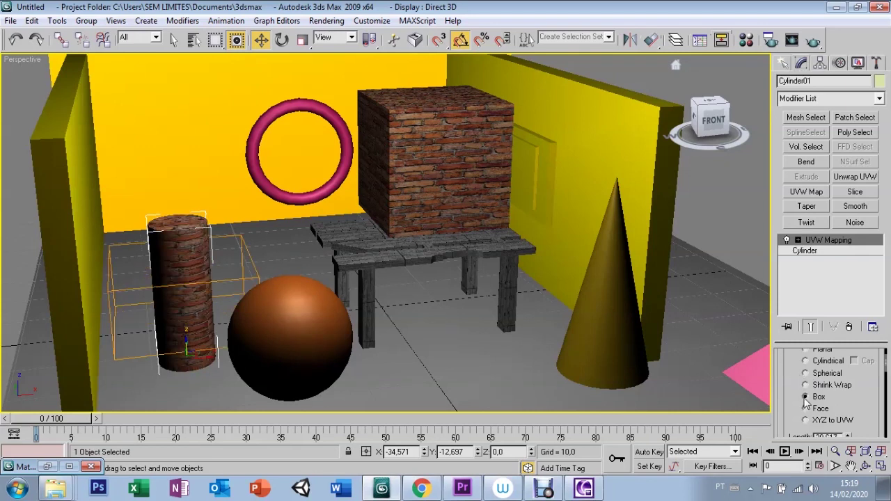
pyautogui.click(806, 409)
pyautogui.moveTo(792, 374)
pyautogui.mouseDown()
pyautogui.moveTo(798, 400)
pyautogui.moveTo(807, 397)
pyautogui.mouseUp()
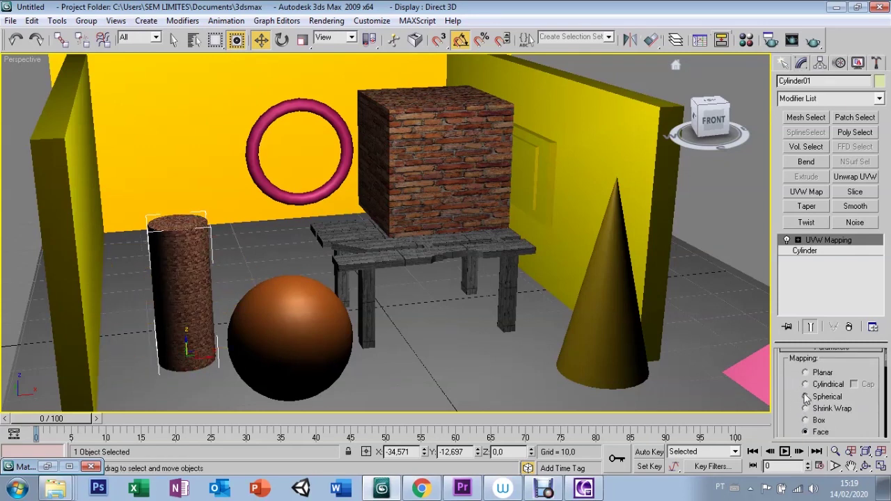
pyautogui.click(805, 384)
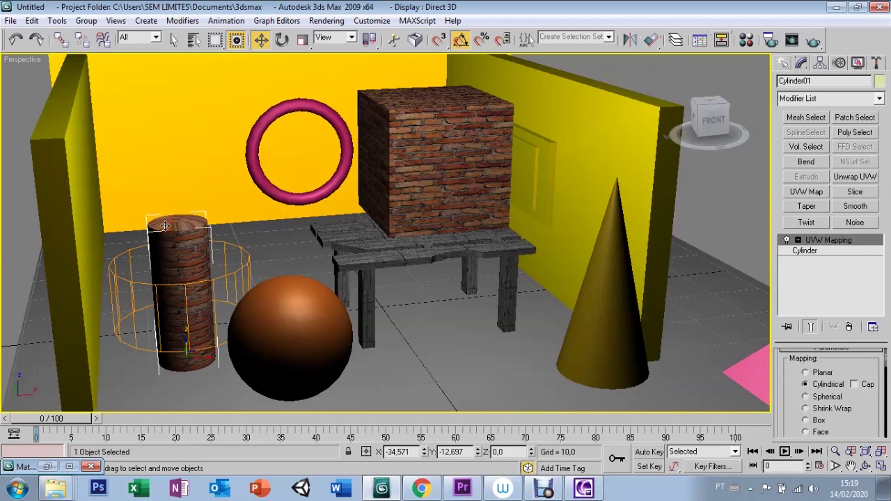
# Enable Cap on the cylindrical mapping and raise the tiling to U 1,26 and V 1,32
pyautogui.click(855, 385)
pyautogui.moveTo(789, 406); pyautogui.dragTo(789, 378)
pyautogui.scroll(-2, 794, 390)
pyautogui.scroll(-2, 794, 390)
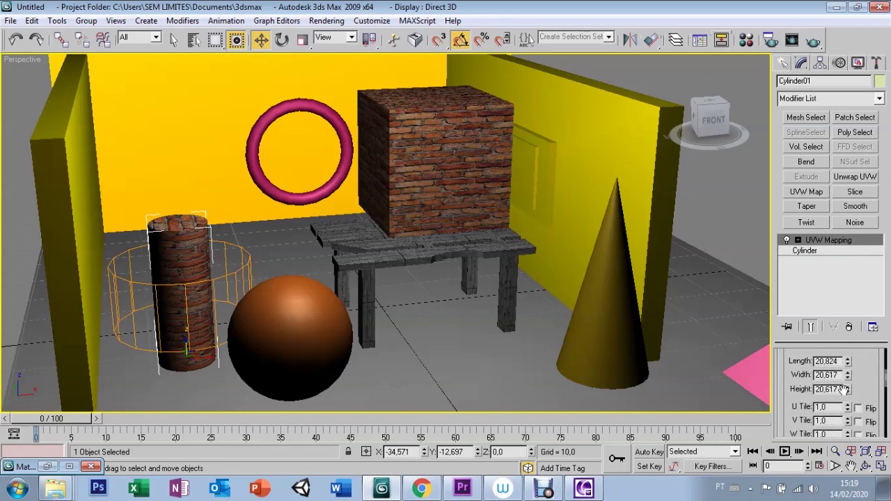
pyautogui.moveTo(794, 412); pyautogui.dragTo(795, 390)
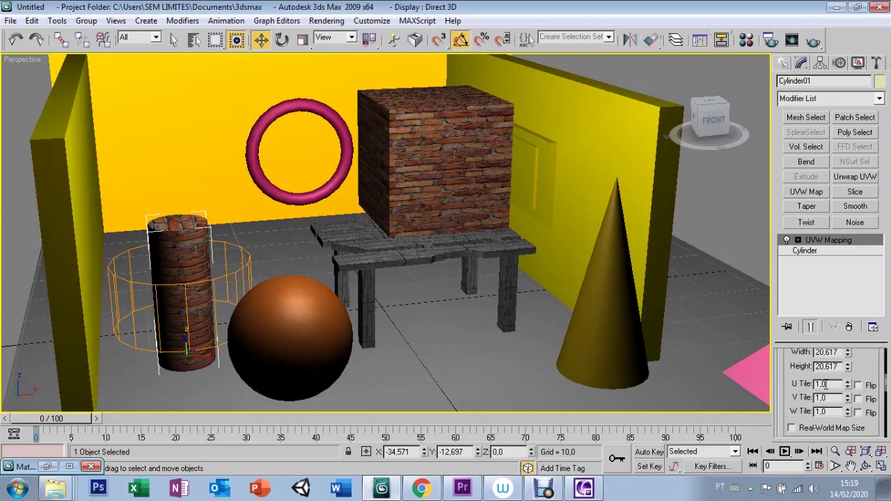
pyautogui.moveTo(848, 384); pyautogui.dragTo(848, 342)
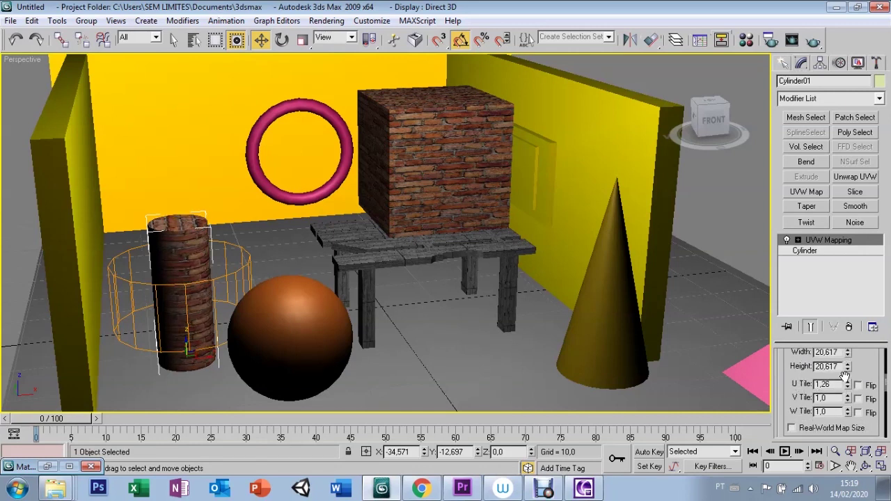
pyautogui.scroll(-3, 848, 387)
pyautogui.moveTo(849, 368)
pyautogui.mouseDown()
pyautogui.moveTo(849, 351)
pyautogui.moveTo(847, 374)
pyautogui.mouseUp()
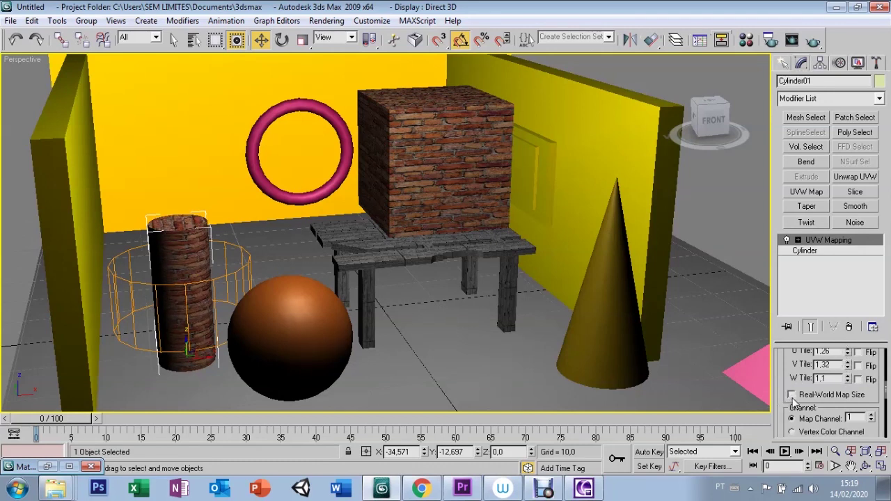
# Try the U, V and W Flip options on the brick texture, then clear the U and V flips
pyautogui.scroll(2, 829, 390)
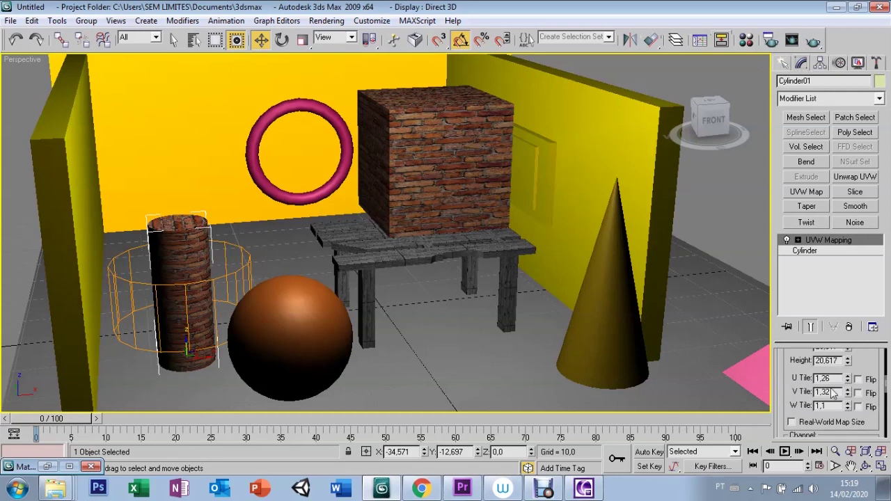
pyautogui.click(858, 379)
pyautogui.click(858, 392)
pyautogui.click(858, 406)
pyautogui.click(859, 393)
pyautogui.click(858, 379)
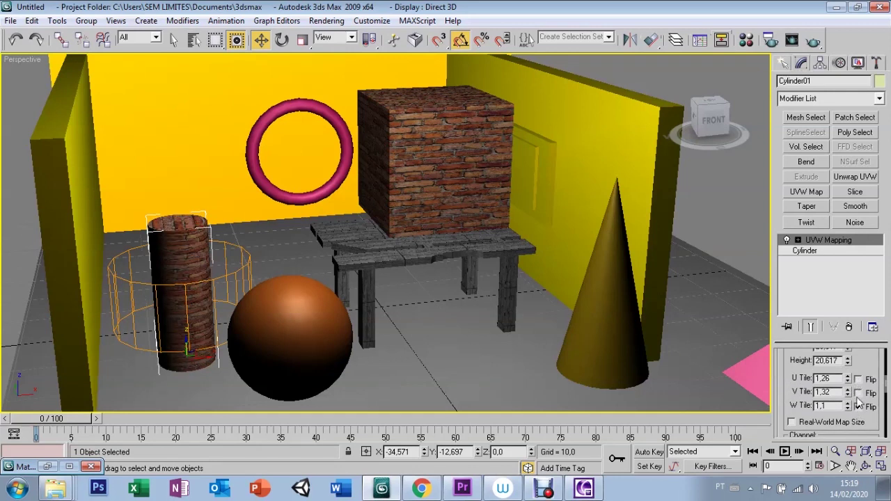